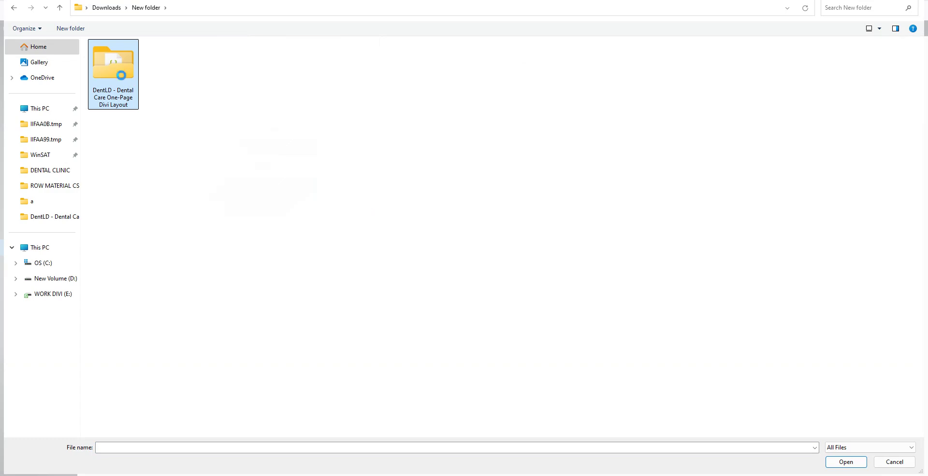
# Import the dental-one-page-divi-layout JSON file from the DentLD - Dental Care One-Page Divi Layout folder into the Divi Library
pyautogui.doubleClick(137, 64)
pyautogui.click(116, 73)
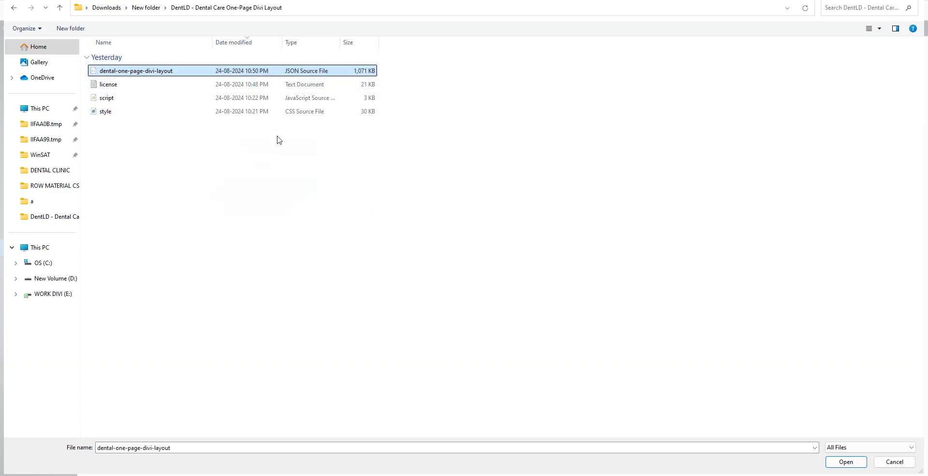
pyautogui.click(846, 462)
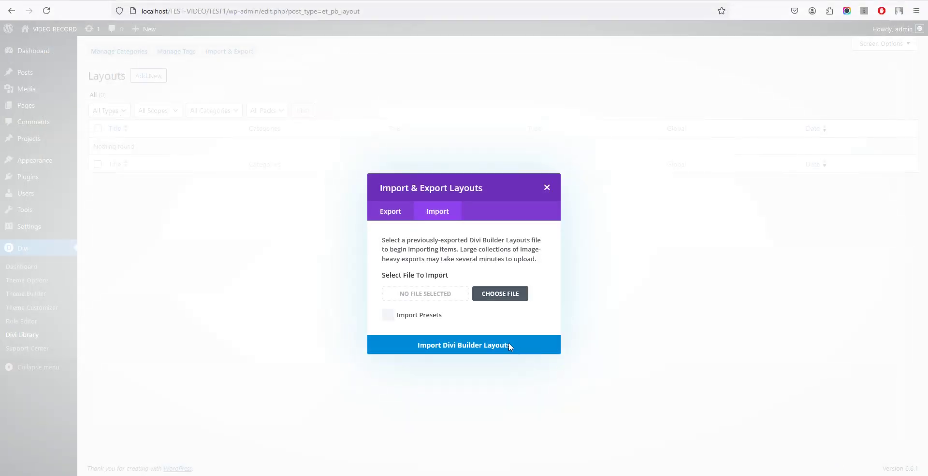
pyautogui.click(465, 346)
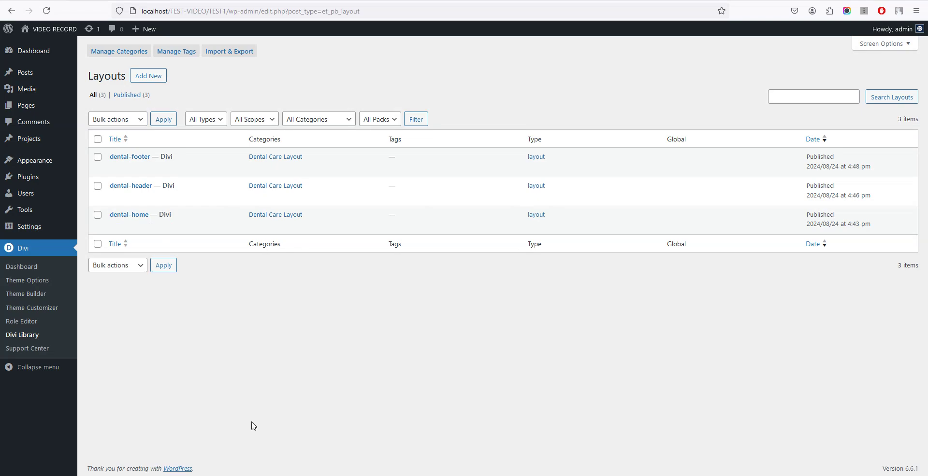
# In File Explorer, open the script file from the DentLD - Dental Care One-Page Divi Layout folder and copy all its code
pyautogui.hotkey('alt', 'Tab')
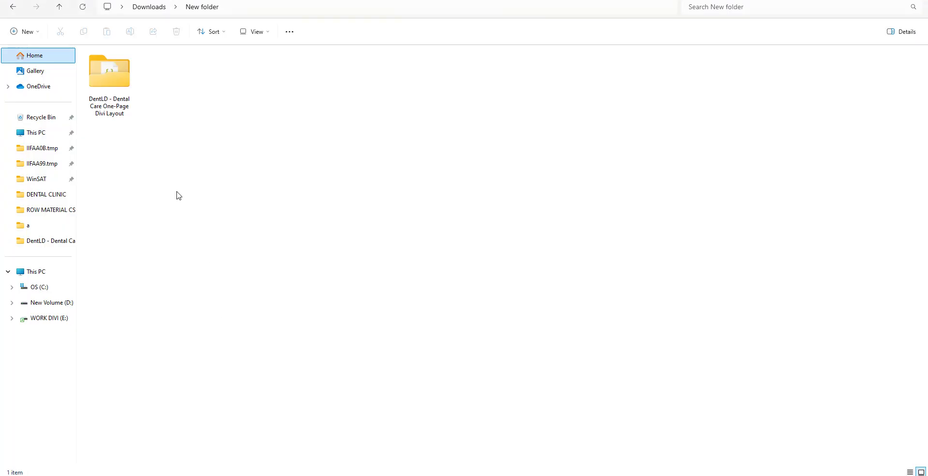
pyautogui.doubleClick(106, 71)
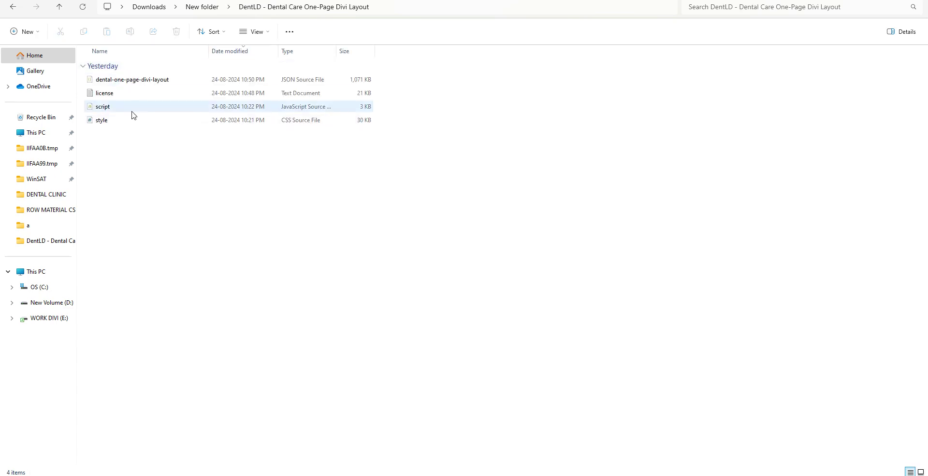
pyautogui.click(107, 110)
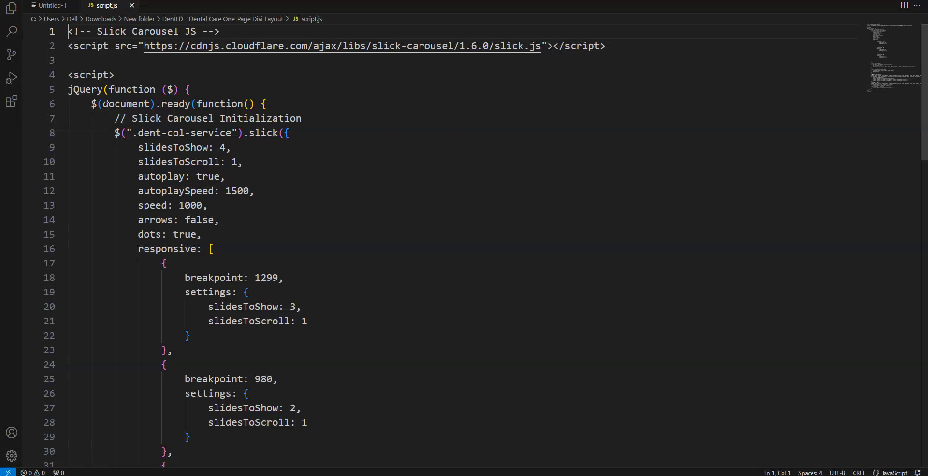
pyautogui.hotkey('ctrl', 'a')
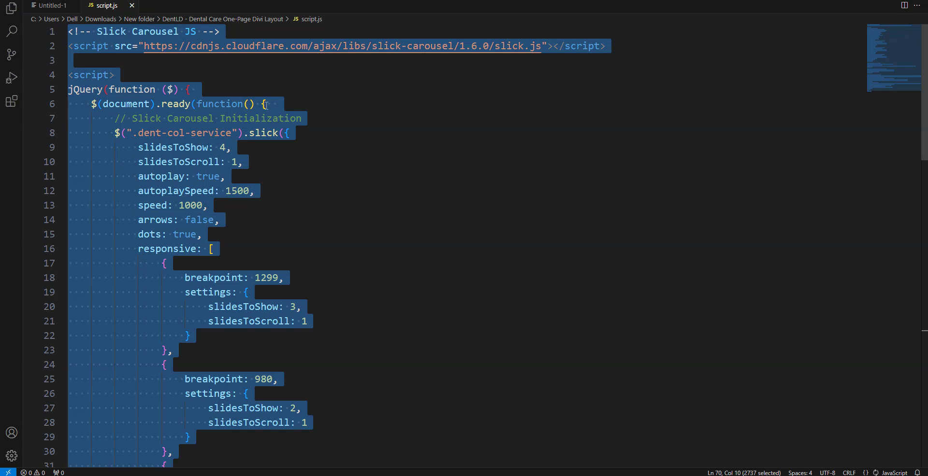
pyautogui.rightClick(225, 119)
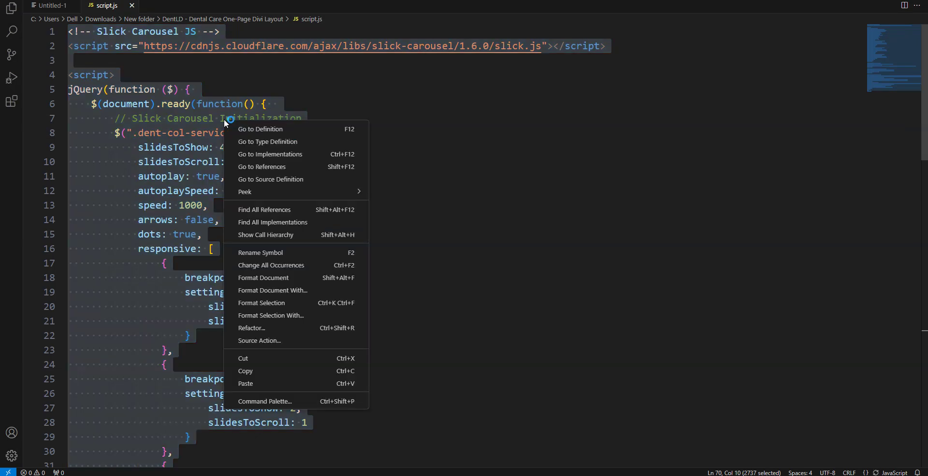
pyautogui.click(261, 375)
# Back in the browser, paste the script into the body code field of the Divi Theme Options integration settings and save
pyautogui.hotkey('alt', 'Tab')
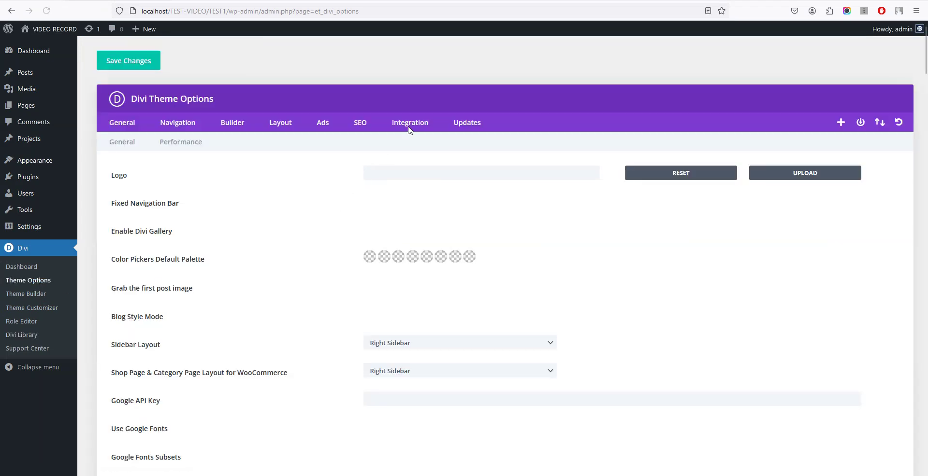
pyautogui.click(409, 125)
pyautogui.scroll(-3, 488, 280)
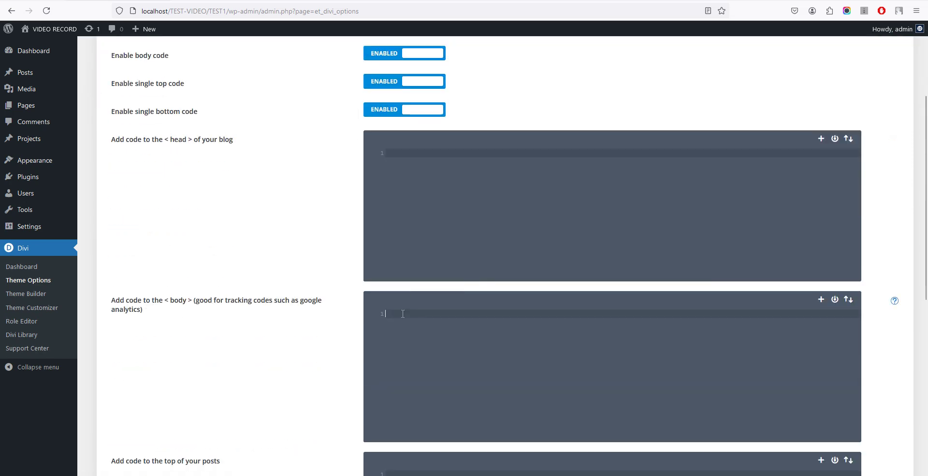
pyautogui.click(425, 327)
pyautogui.hotkey('ctrl', 'v')
pyautogui.scroll(3, 170, 160)
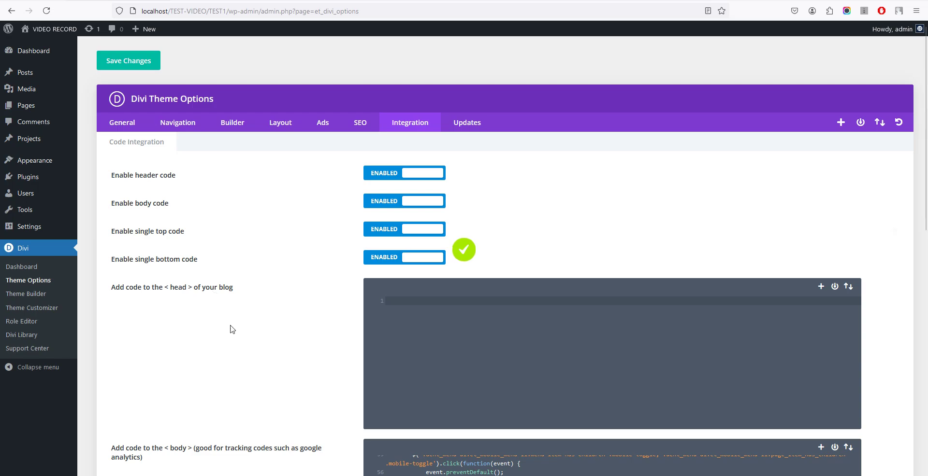
# Open the style CSS file from the DentLD layout folder in File Explorer and copy its entire code
pyautogui.moveTo(251, 475)
pyautogui.click(251, 438)
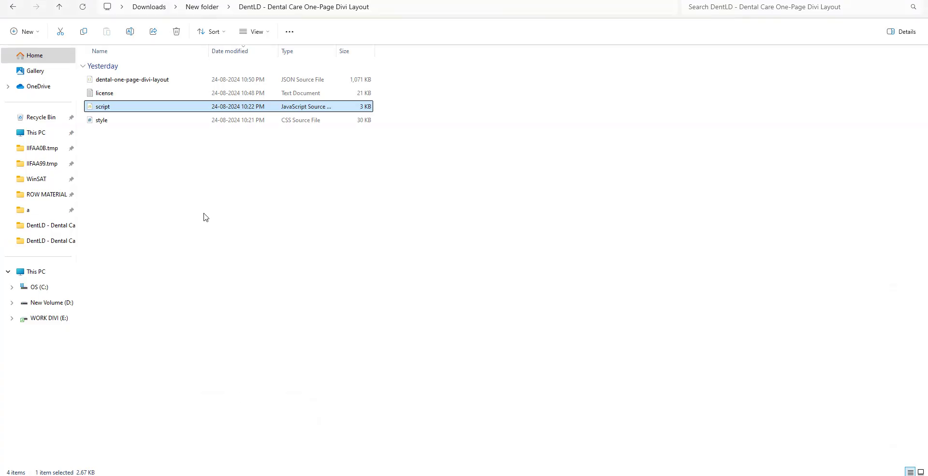
pyautogui.click(101, 122)
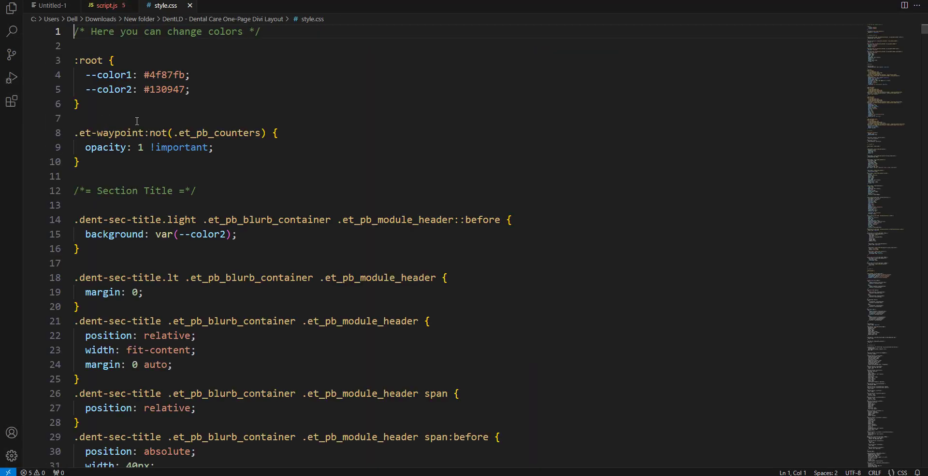
pyautogui.hotkey('ctrl', 'a')
pyautogui.rightClick(271, 138)
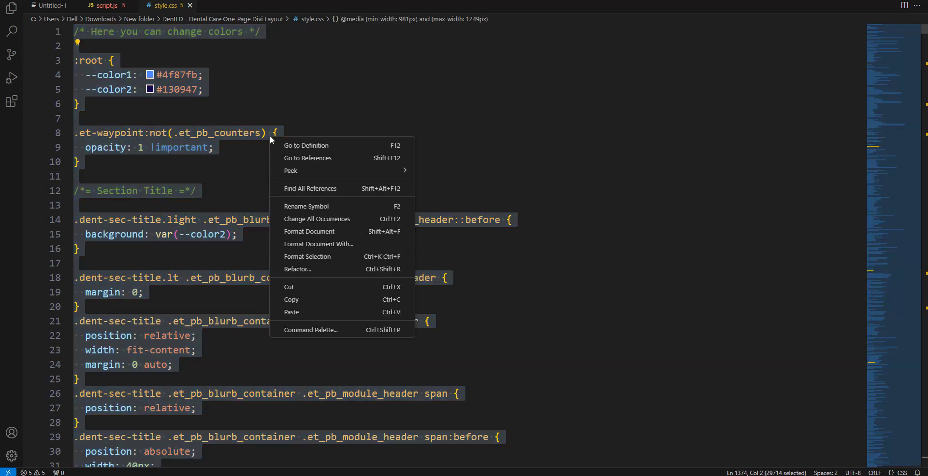
pyautogui.click(319, 300)
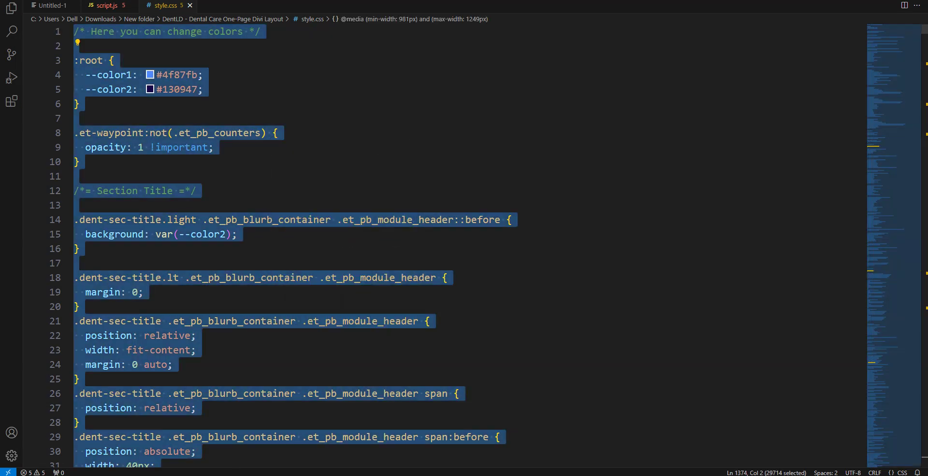
# Back in the browser, paste the stylesheet into the Custom CSS field of the general Divi theme options and save the changes
pyautogui.hotkey('alt', 'Tab')
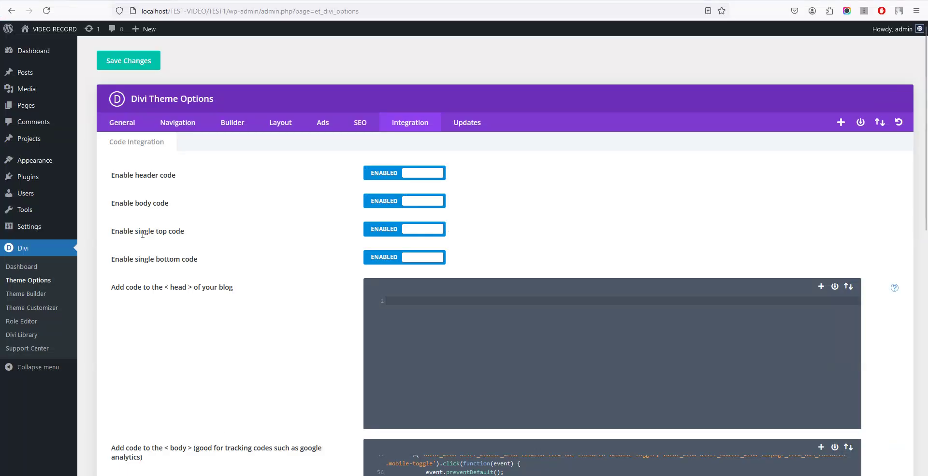
pyautogui.click(125, 123)
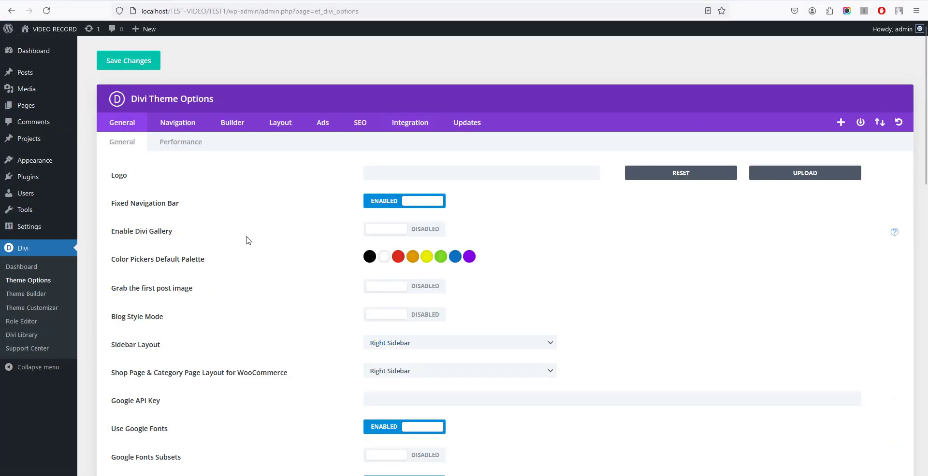
pyautogui.scroll(-10, 236, 300)
pyautogui.scroll(-6, 201, 332)
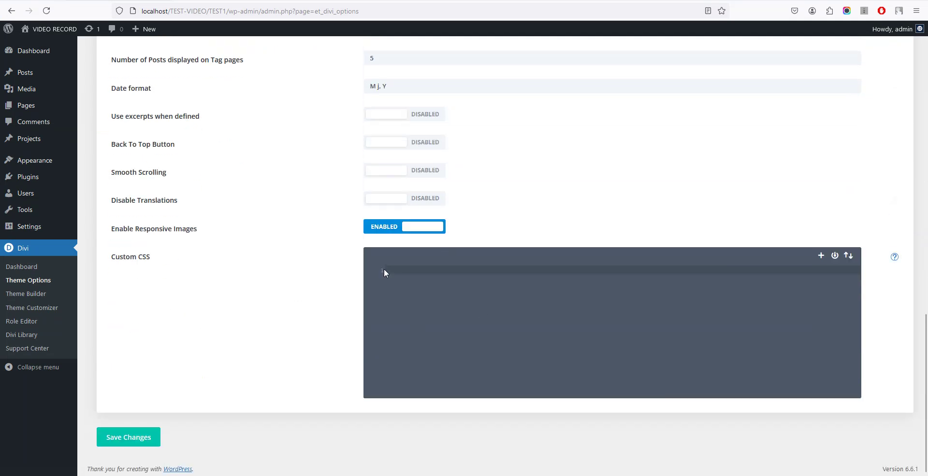
pyautogui.rightClick(404, 271)
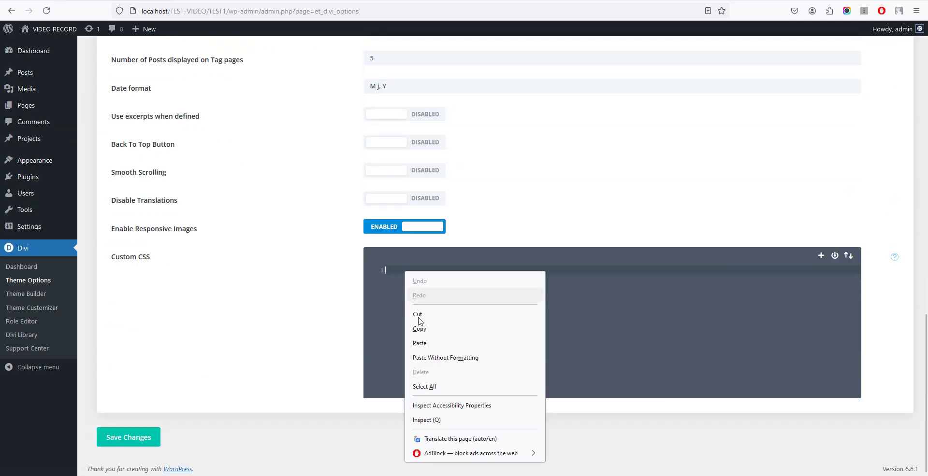
pyautogui.click(434, 345)
pyautogui.click(128, 440)
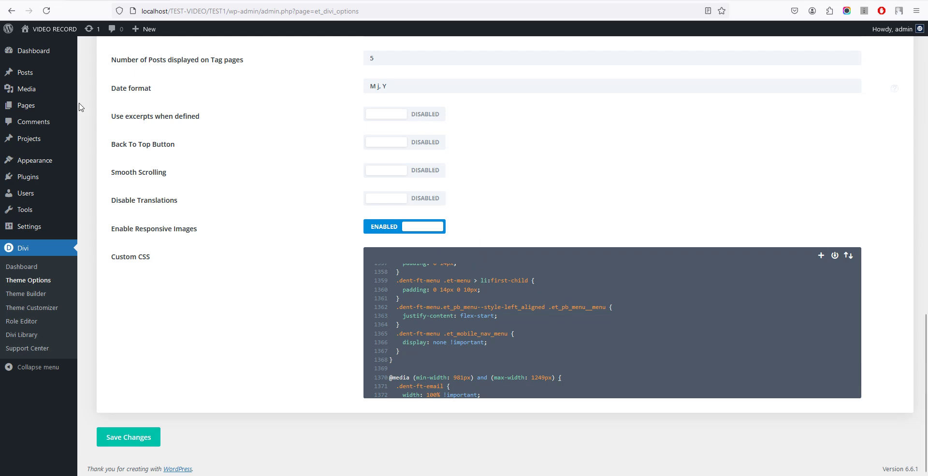
# Create a new page titled "Dental" and open it for editing with the Divi Builder
pyautogui.moveTo(29, 105)
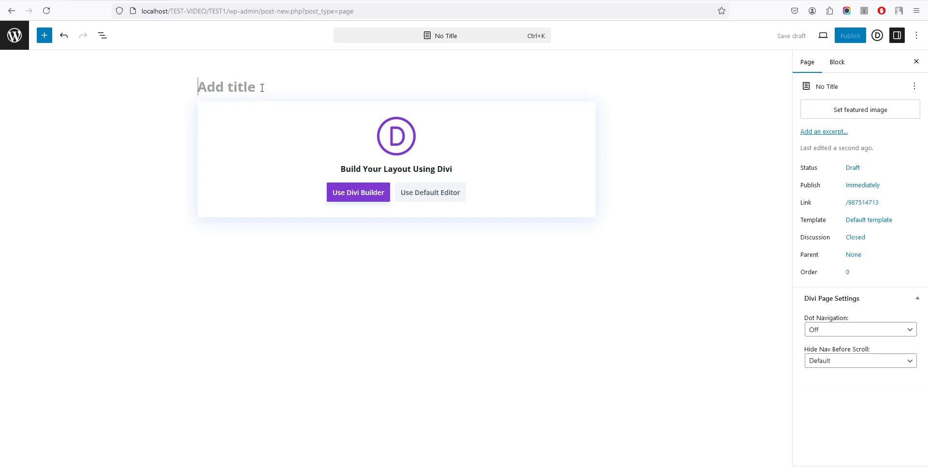
pyautogui.write('Denta')
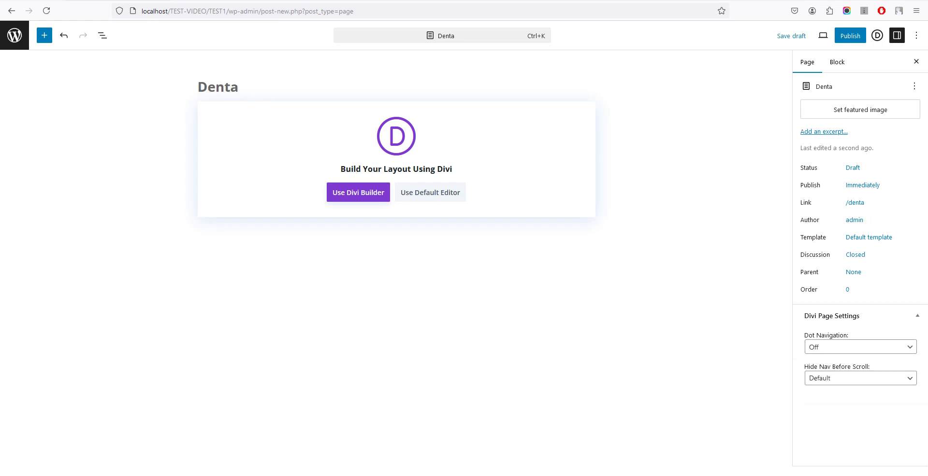
pyautogui.write('l')
pyautogui.click(340, 193)
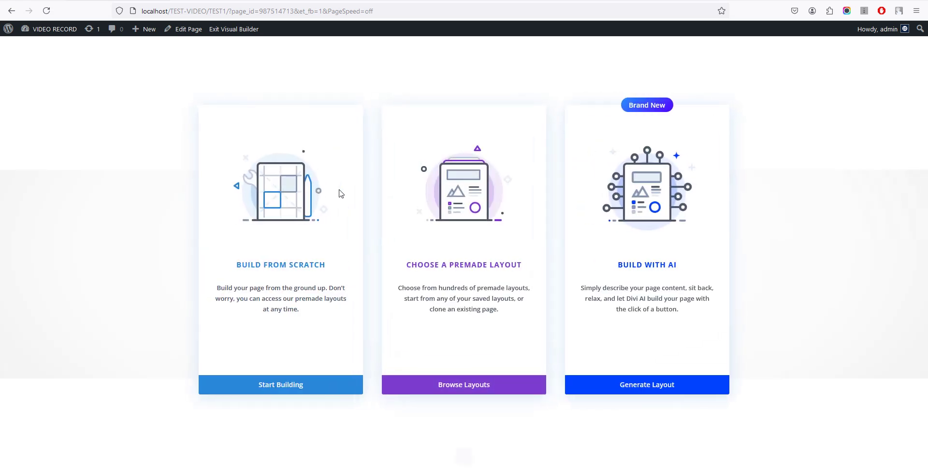
# Start the page from scratch and load the saved Dental-Home layout, filtering the library by the Dental Care Layout category
pyautogui.click(302, 219)
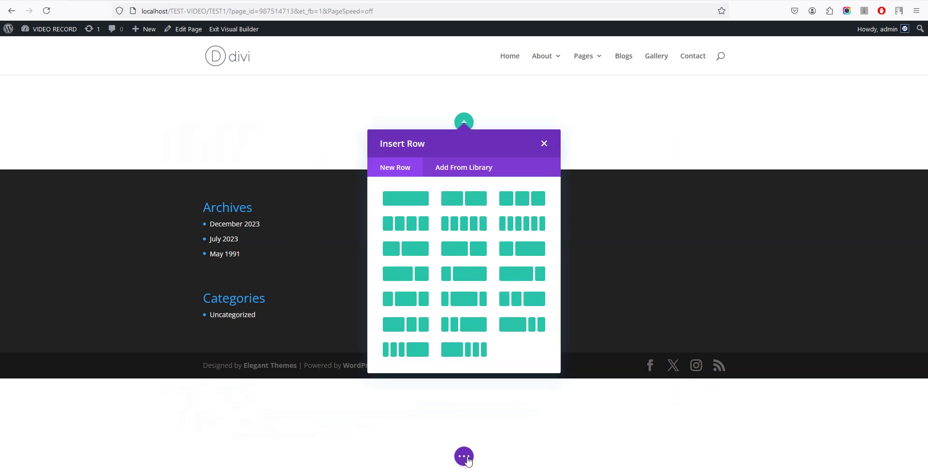
pyautogui.click(465, 457)
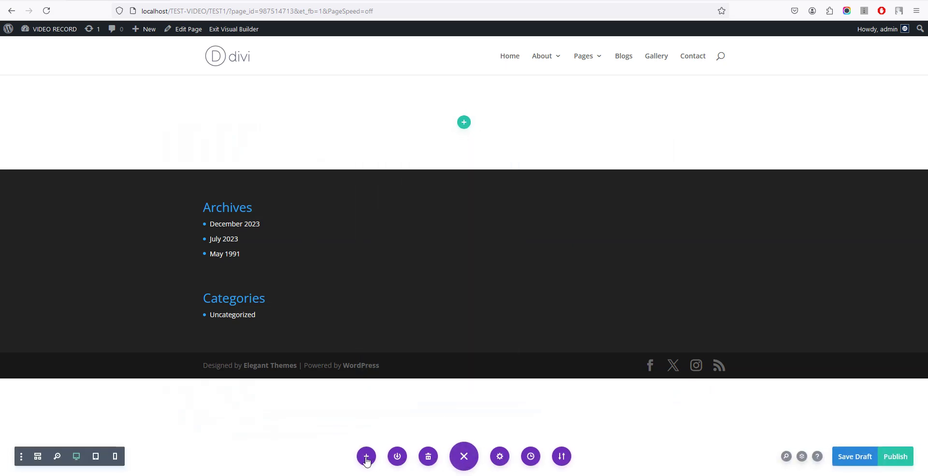
pyautogui.click(367, 456)
pyautogui.click(364, 381)
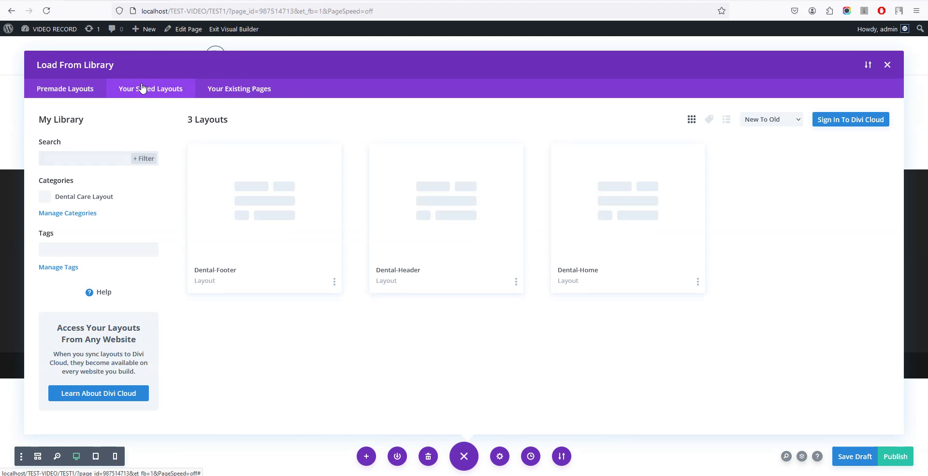
pyautogui.click(53, 200)
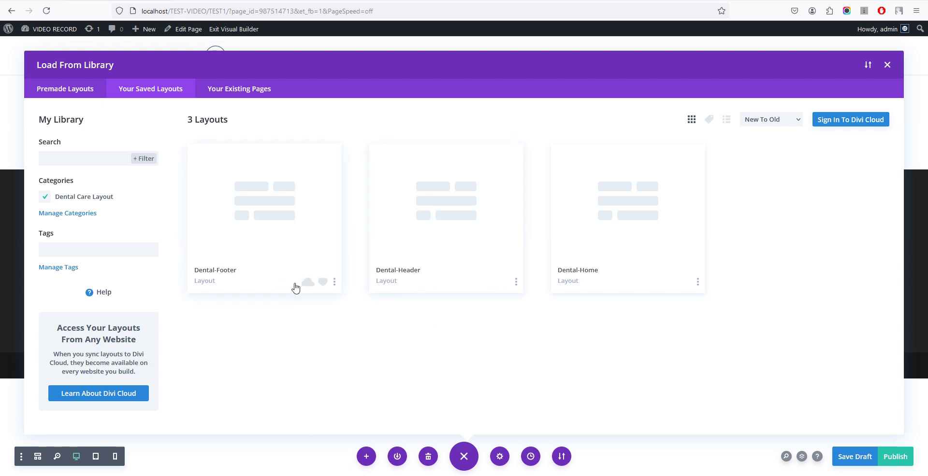
pyautogui.click(625, 220)
pyautogui.click(300, 388)
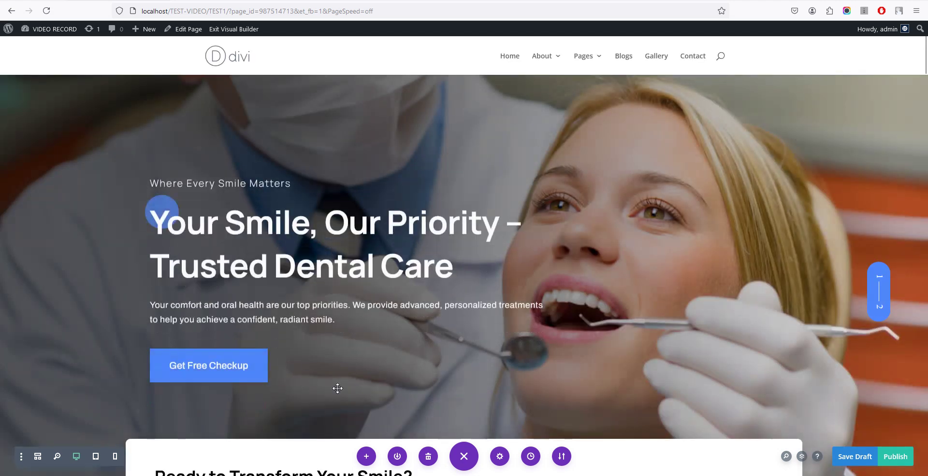
# Publish the Dental page and review it outside the Visual Builder from the hero section down to the footer
pyautogui.click(895, 456)
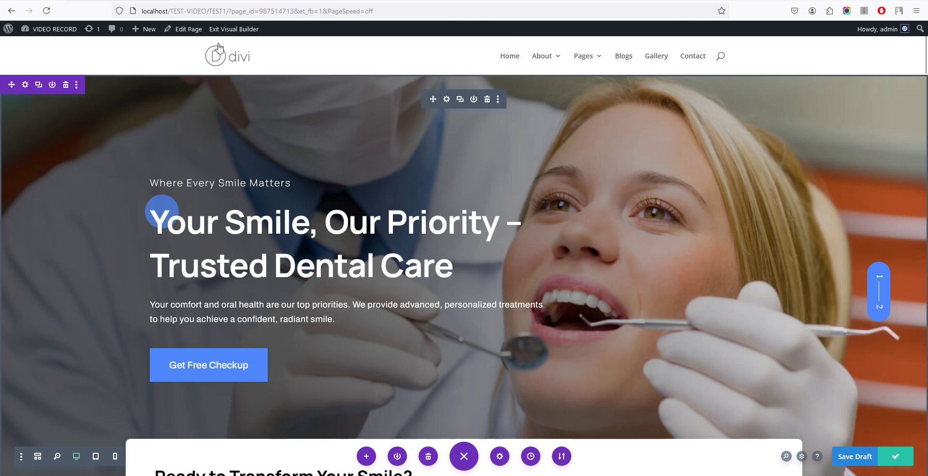
pyautogui.click(226, 30)
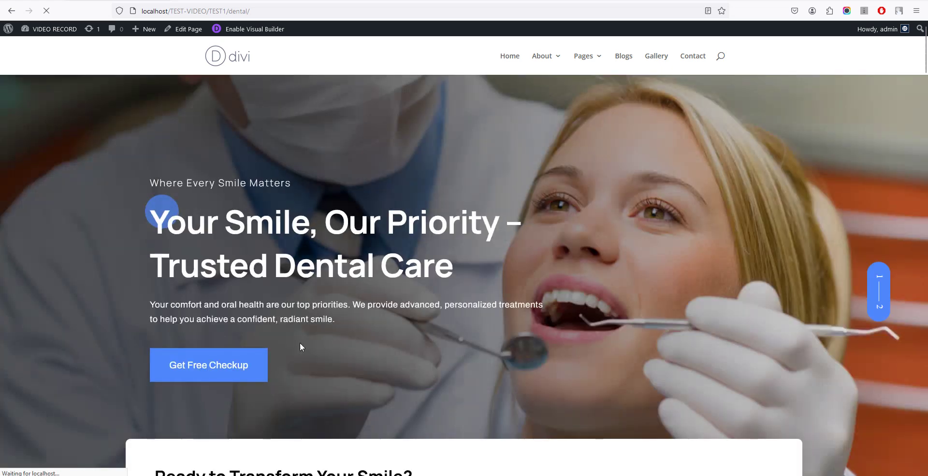
pyautogui.moveTo(526, 59)
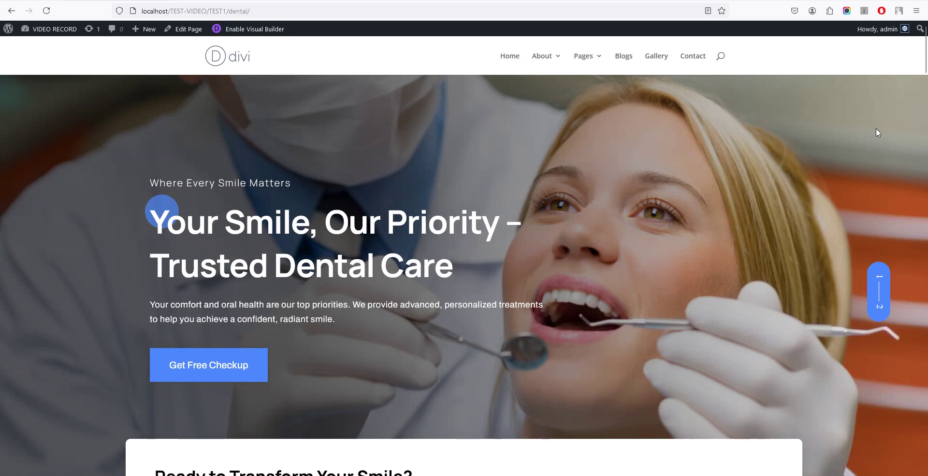
pyautogui.scroll(-15, 876, 128)
pyautogui.scroll(-20, 853, 180)
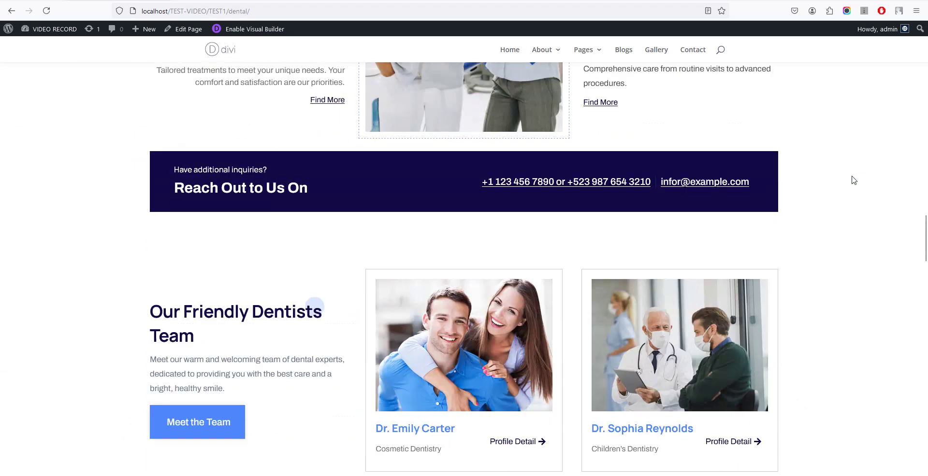
pyautogui.scroll(-15, 853, 179)
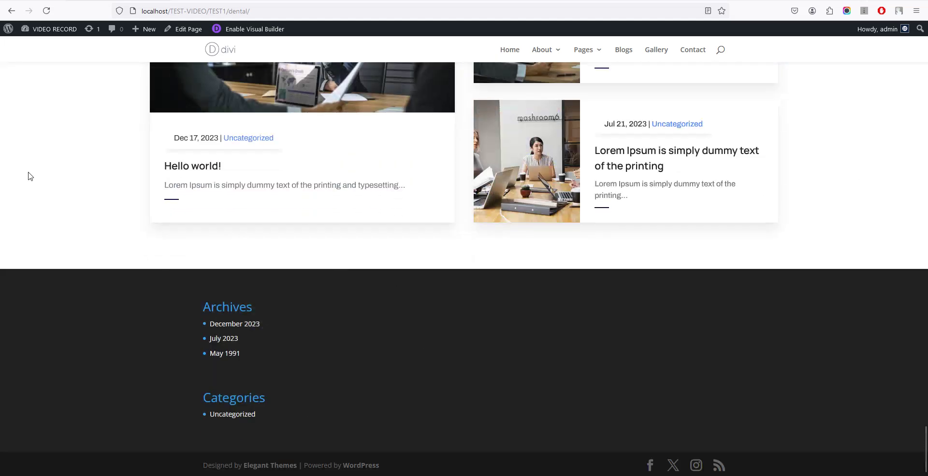
# In the Divi Theme Builder, add the saved Dental-Header layout as the default template's global header and save the changes
pyautogui.click(34, 45)
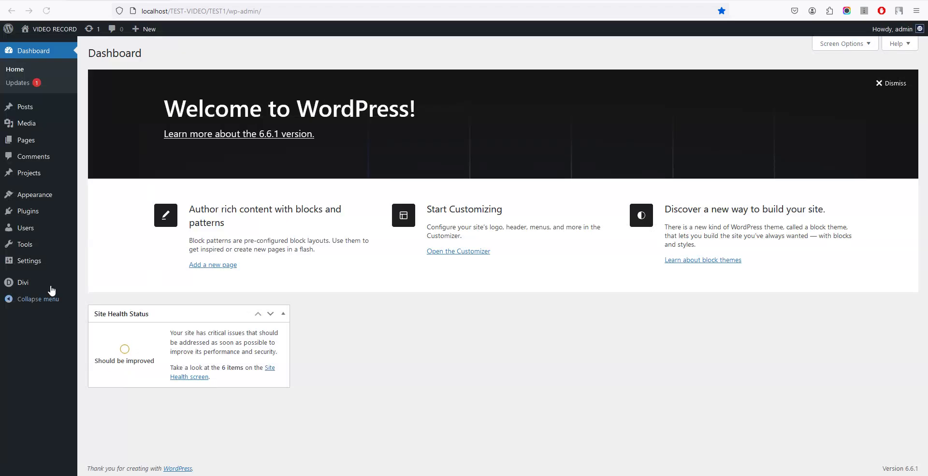
pyautogui.moveTo(50, 288)
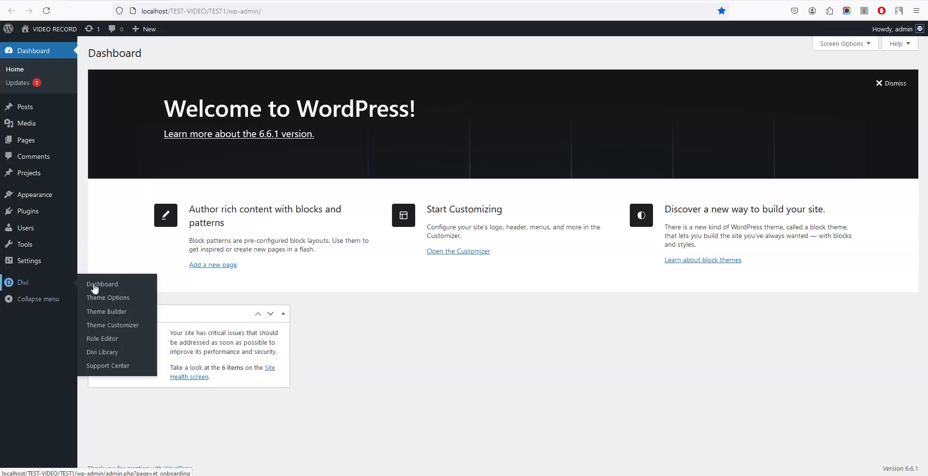
pyautogui.click(102, 313)
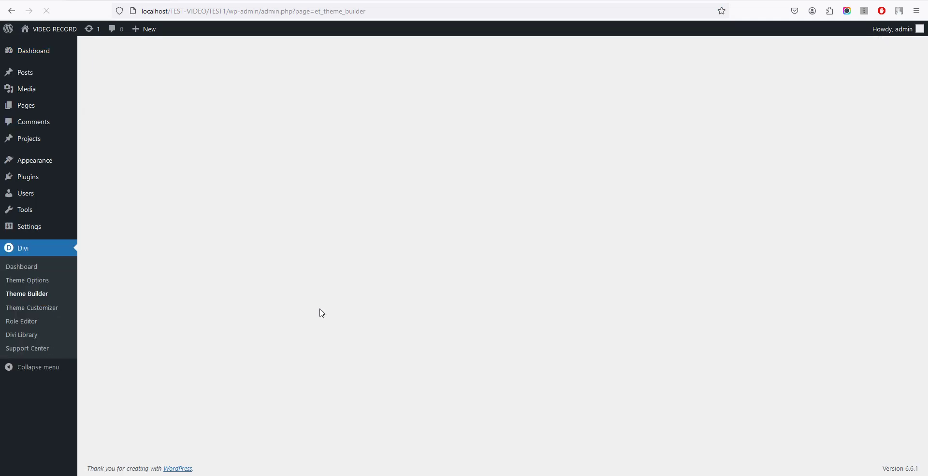
pyautogui.click(203, 160)
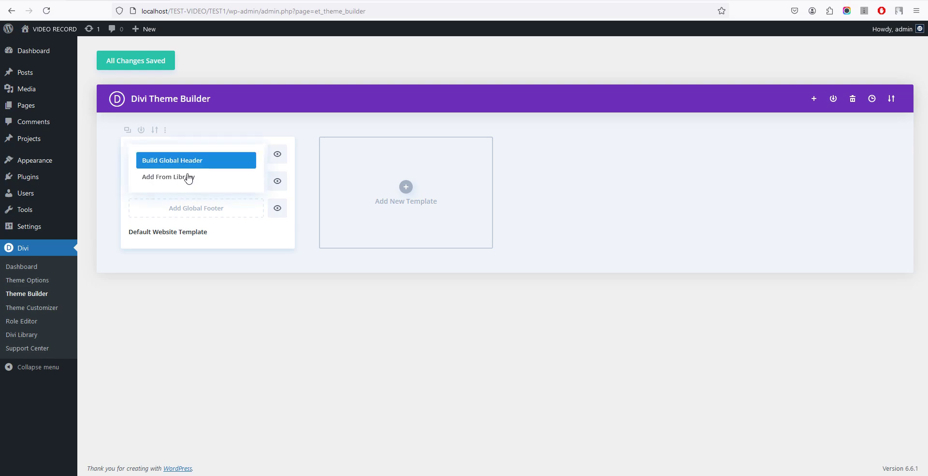
pyautogui.click(153, 181)
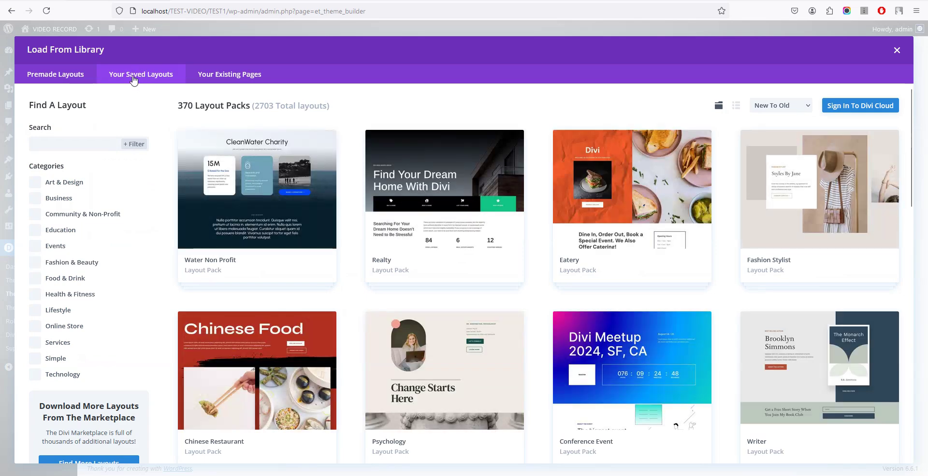
pyautogui.click(134, 79)
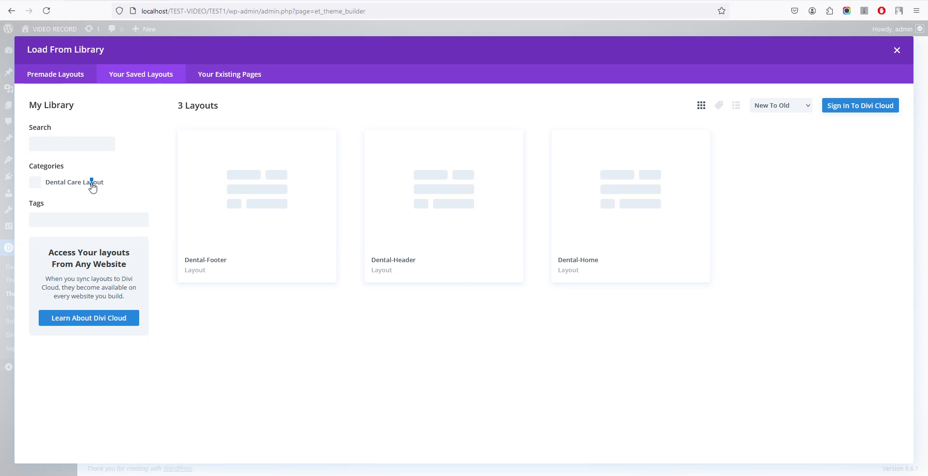
pyautogui.click(438, 232)
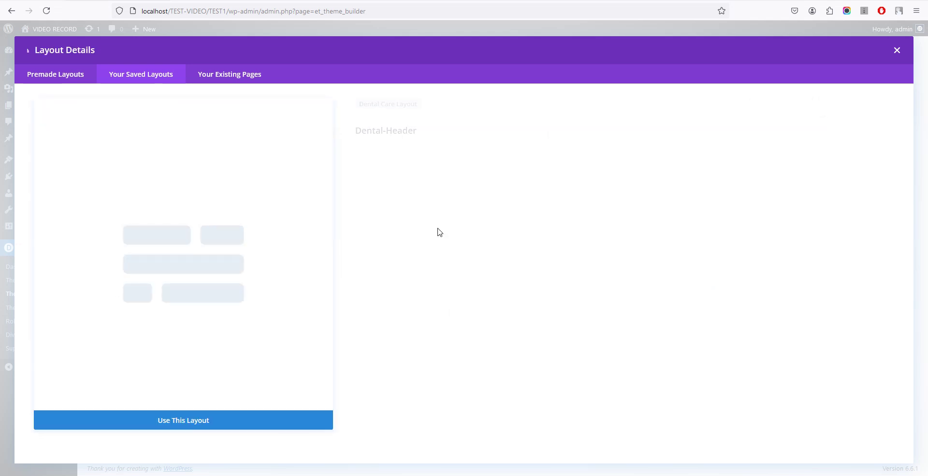
pyautogui.click(202, 417)
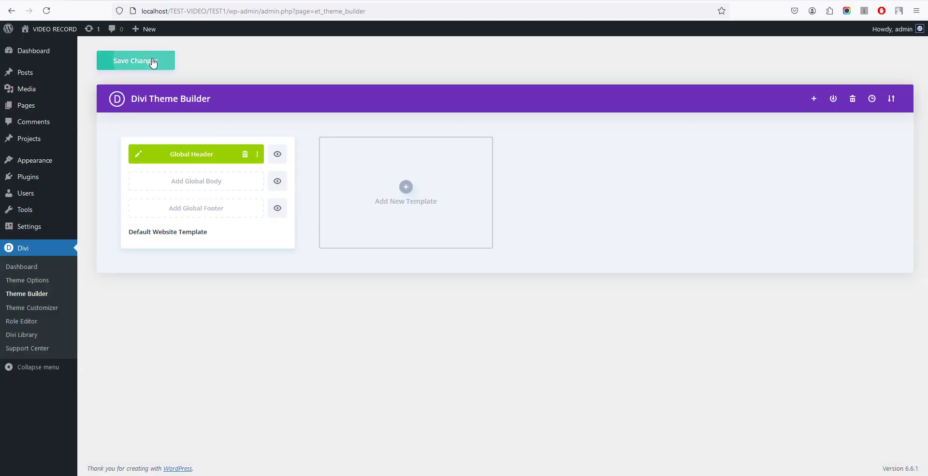
pyautogui.click(152, 63)
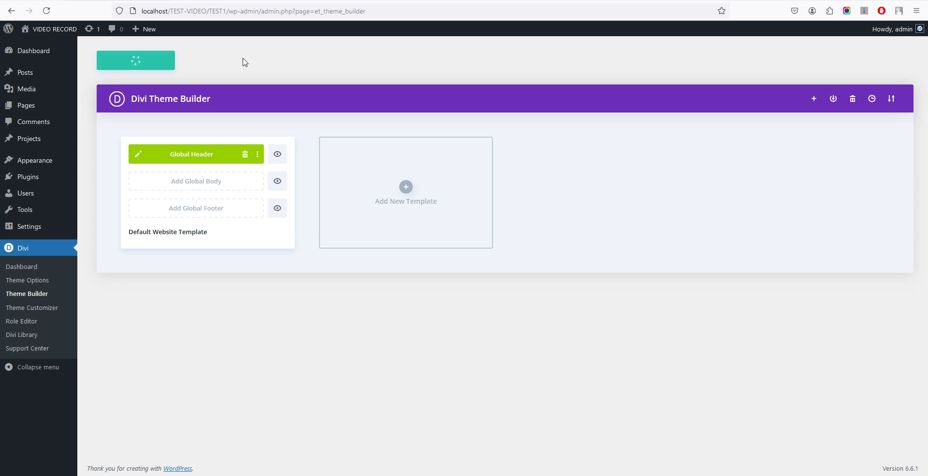
# Add the saved Dental-Footer layout as the default website template's global footer and save the changes
pyautogui.click(209, 213)
pyautogui.click(160, 234)
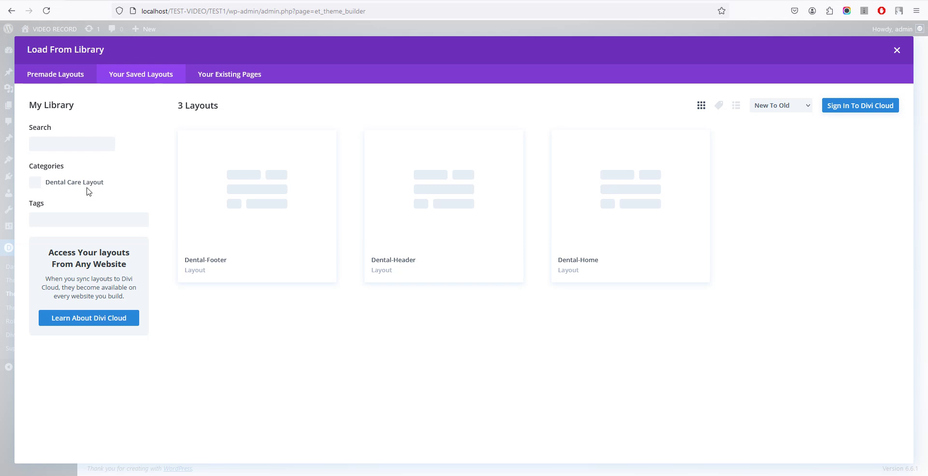
pyautogui.click(235, 262)
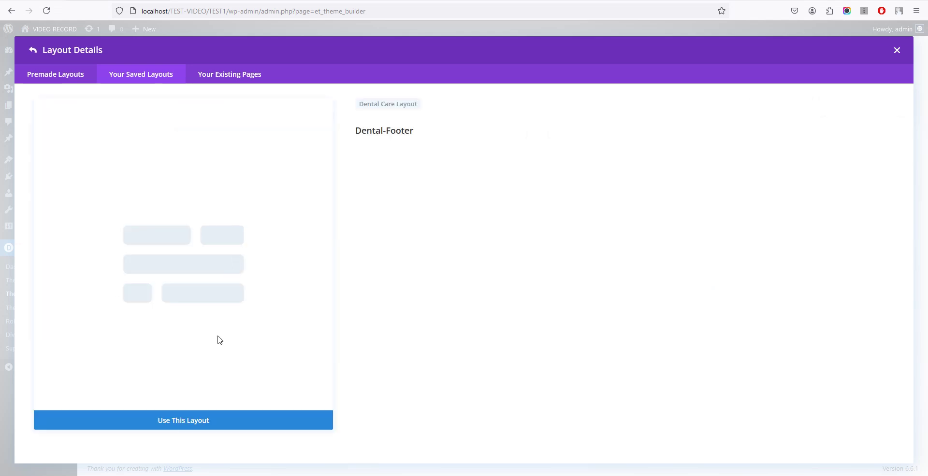
pyautogui.click(184, 421)
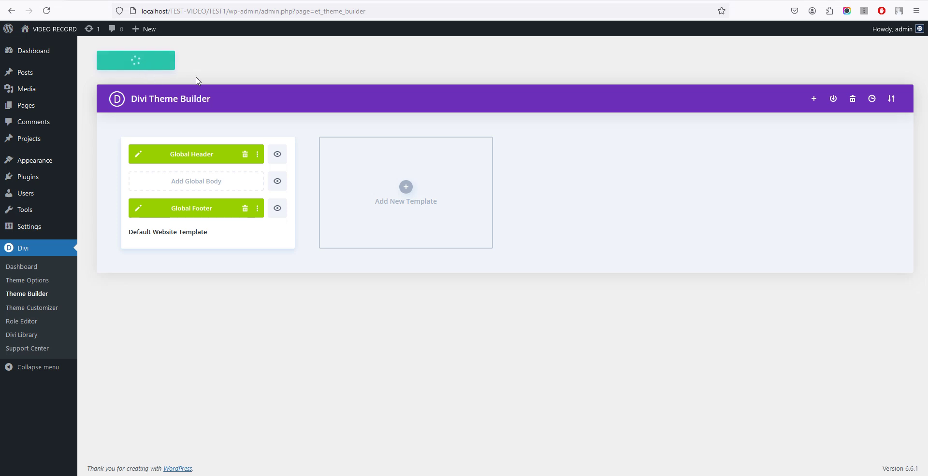
# Reload the open Dental page and check the header's submenus and the hero slider's first slide
pyautogui.click(226, 0)
pyautogui.rightClick(226, 0)
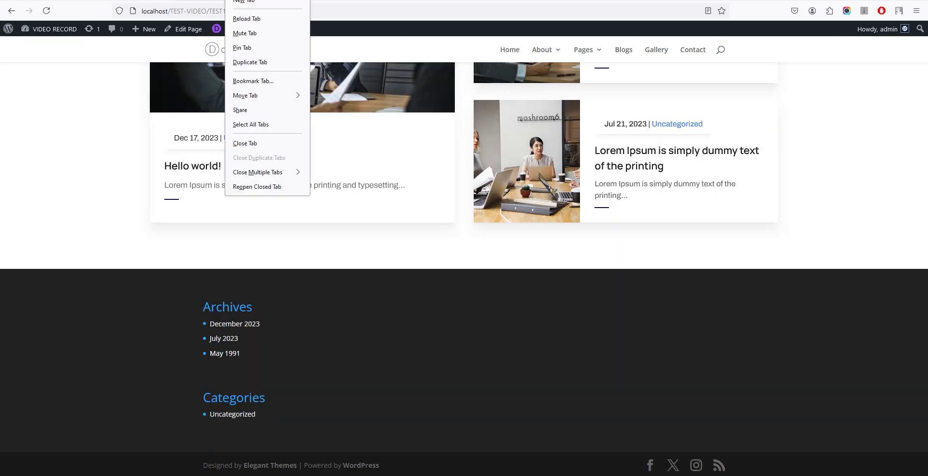
pyautogui.click(245, 19)
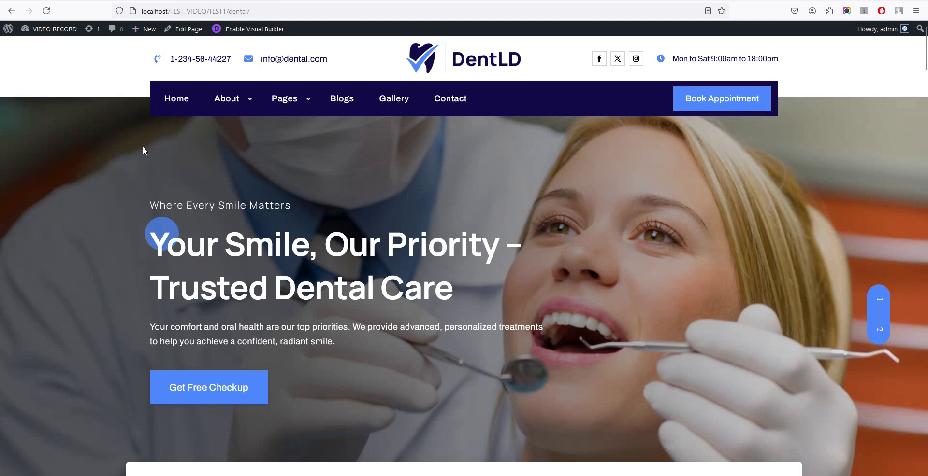
pyautogui.moveTo(232, 105)
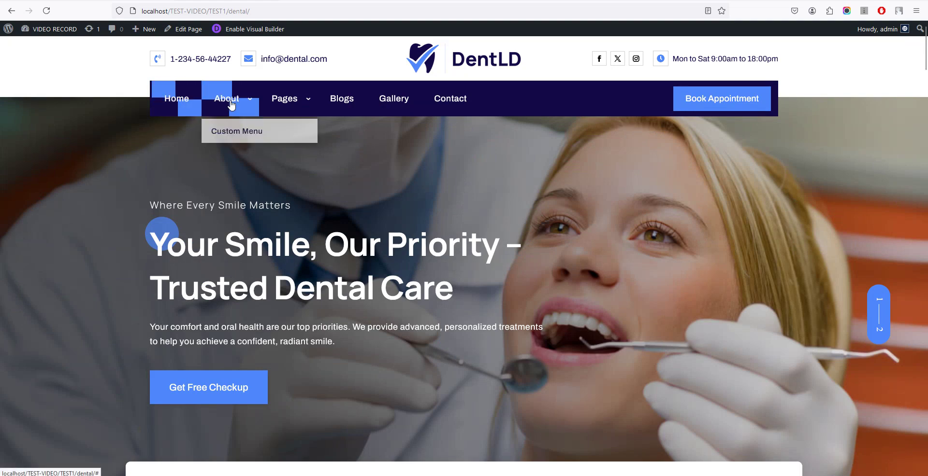
pyautogui.moveTo(285, 103)
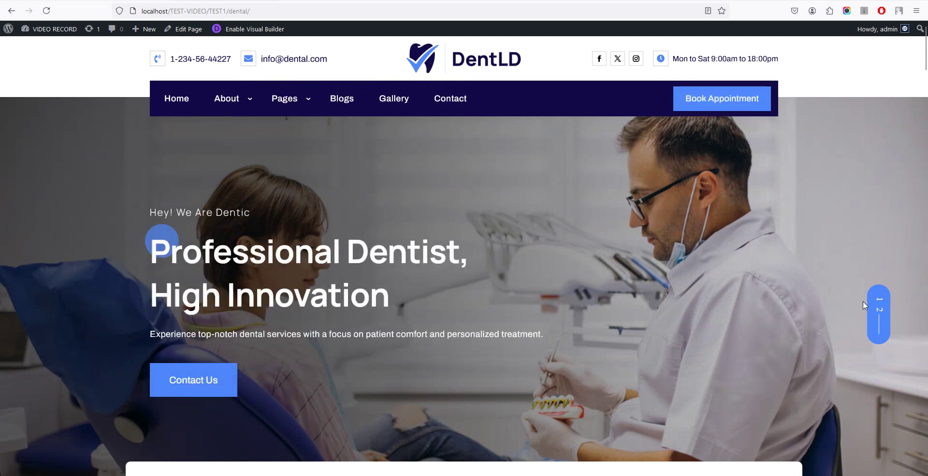
pyautogui.click(880, 301)
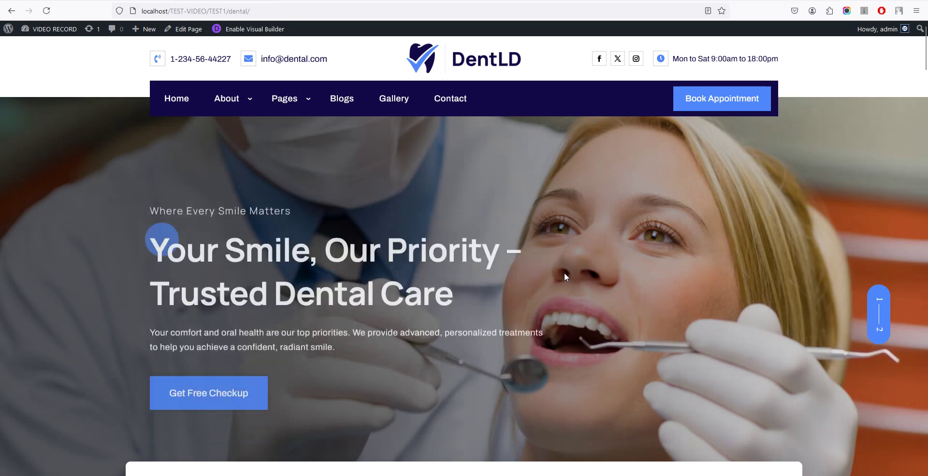
# Review the Dental page from the appointment form through the services, patient trust and dentist team sections to the call-to-action banners
pyautogui.scroll(-1, 564, 274)
pyautogui.scroll(-6, 560, 271)
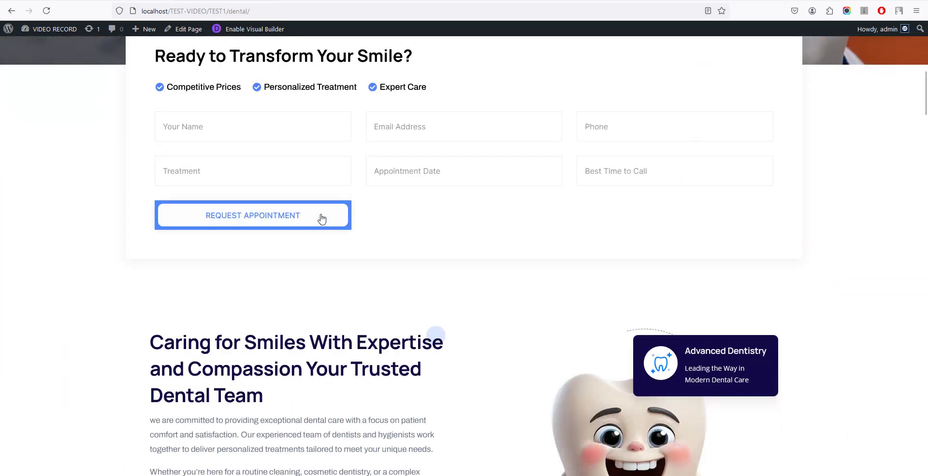
pyautogui.scroll(-3, 455, 252)
pyautogui.scroll(-4, 462, 254)
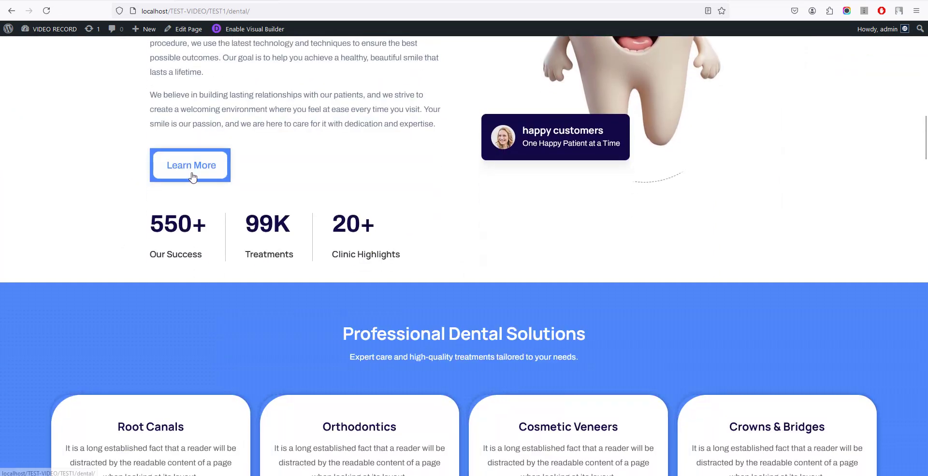
pyautogui.scroll(-4, 189, 227)
pyautogui.moveTo(295, 475)
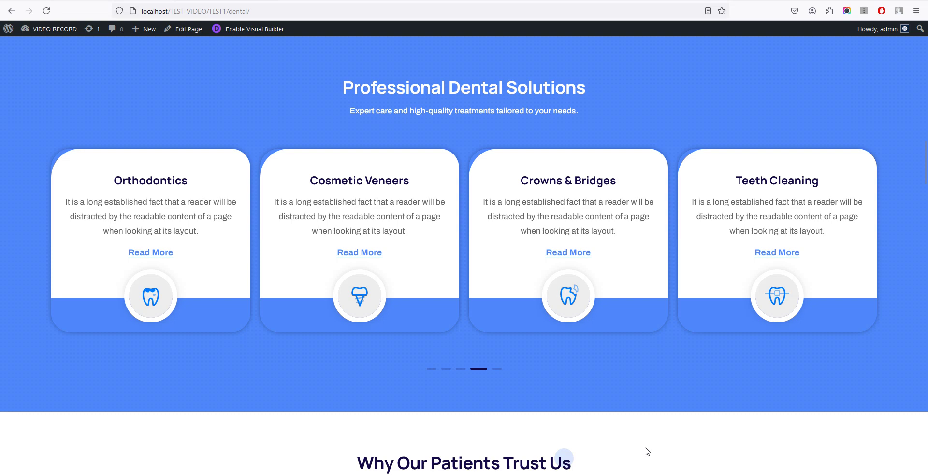
pyautogui.scroll(-4, 644, 450)
pyautogui.scroll(-4, 642, 408)
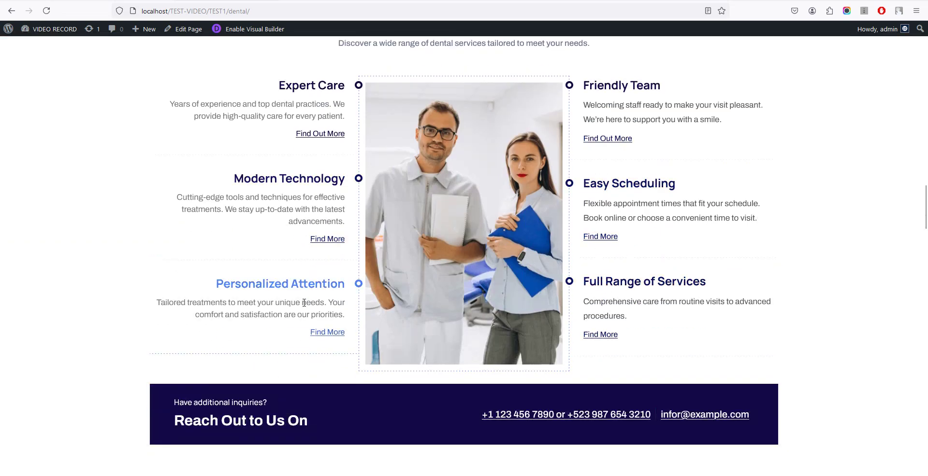
pyautogui.scroll(-3, 306, 242)
pyautogui.scroll(-3, 304, 304)
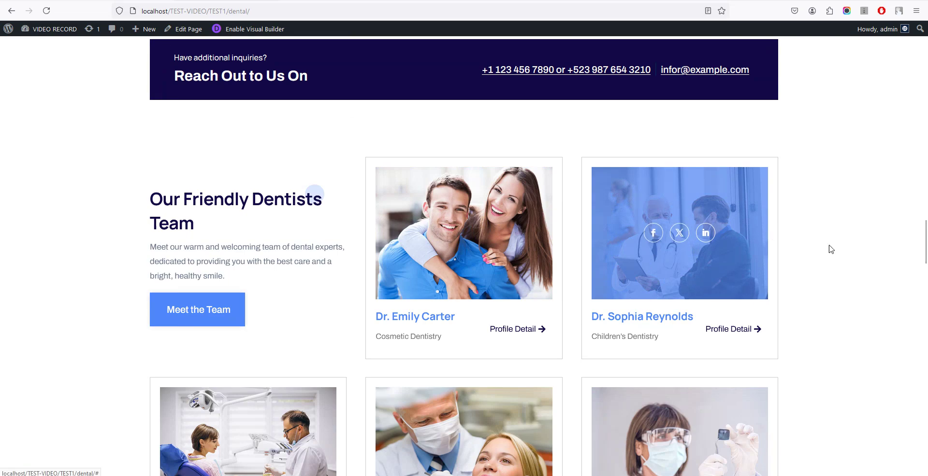
pyautogui.scroll(-10, 831, 249)
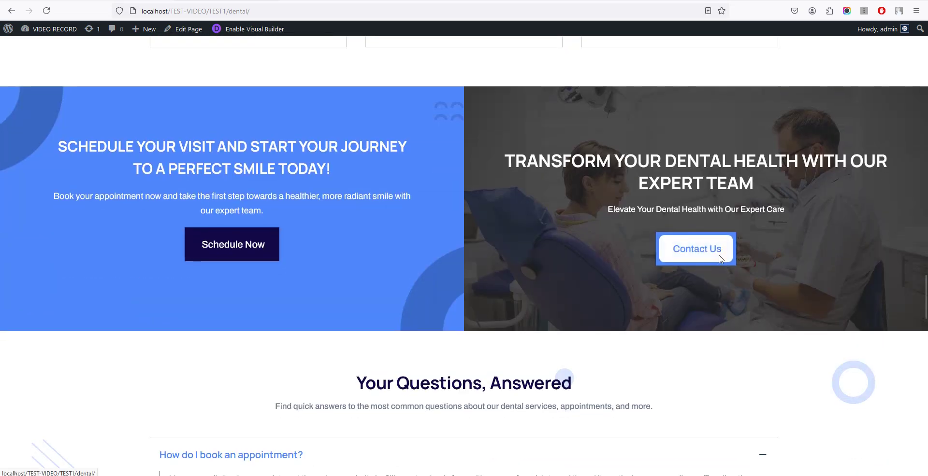
# Expand the insurance and first-visit questions in the FAQ, and review the testimonials, blog posts and footer
pyautogui.scroll(-6, 720, 260)
pyautogui.click(507, 261)
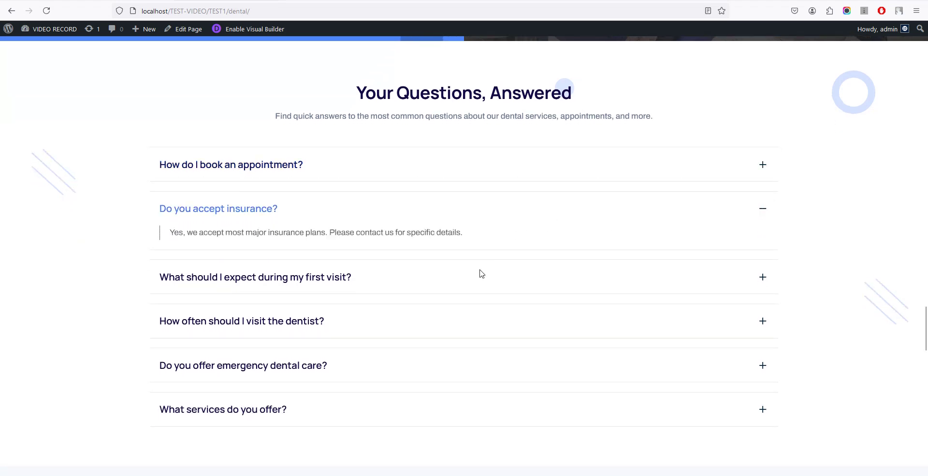
pyautogui.click(441, 279)
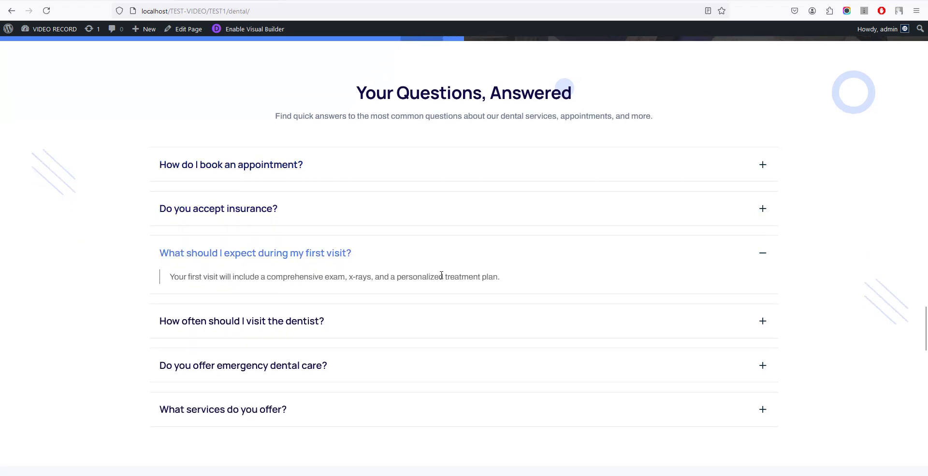
pyautogui.scroll(-9, 354, 291)
pyautogui.scroll(-2, 324, 297)
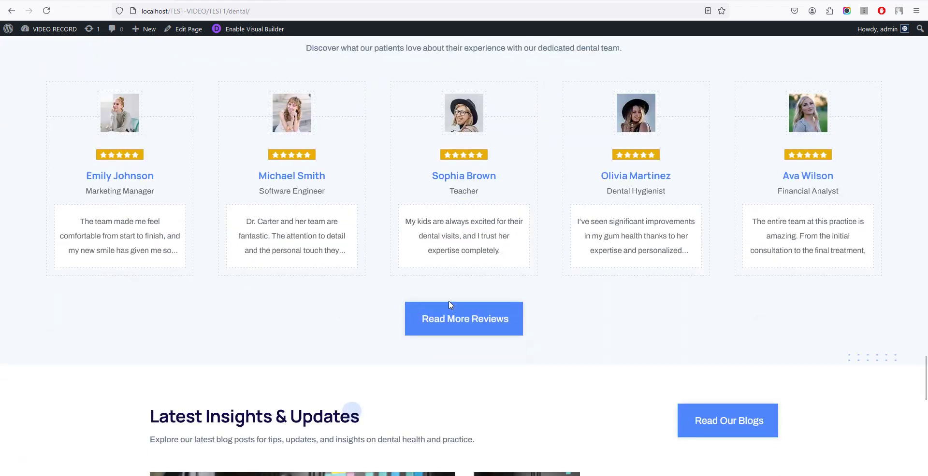
pyautogui.scroll(-6, 435, 314)
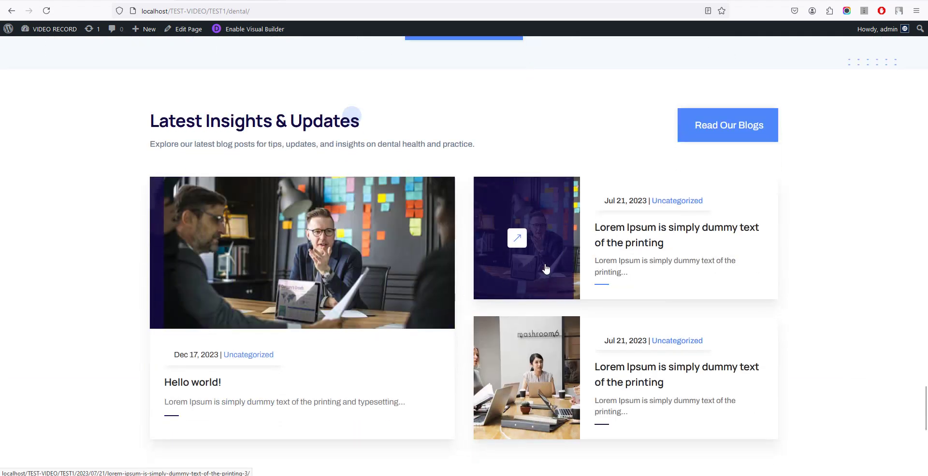
pyautogui.scroll(-8, 552, 364)
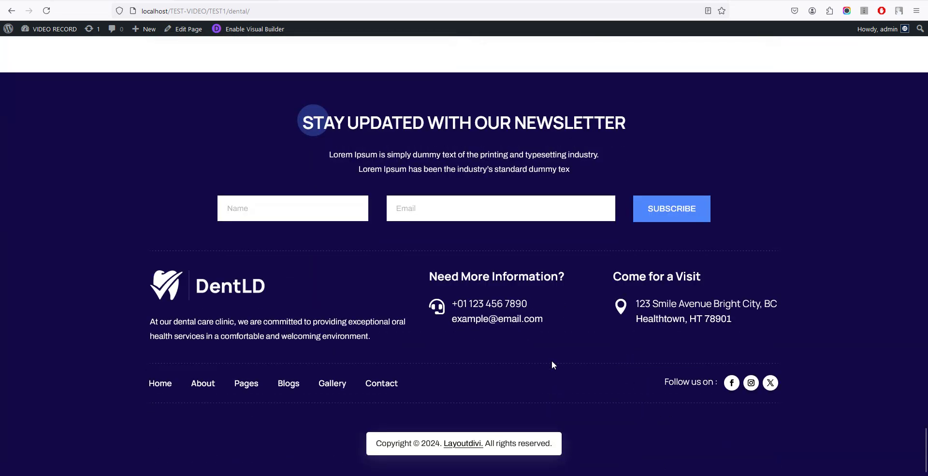
pyautogui.click(802, 475)
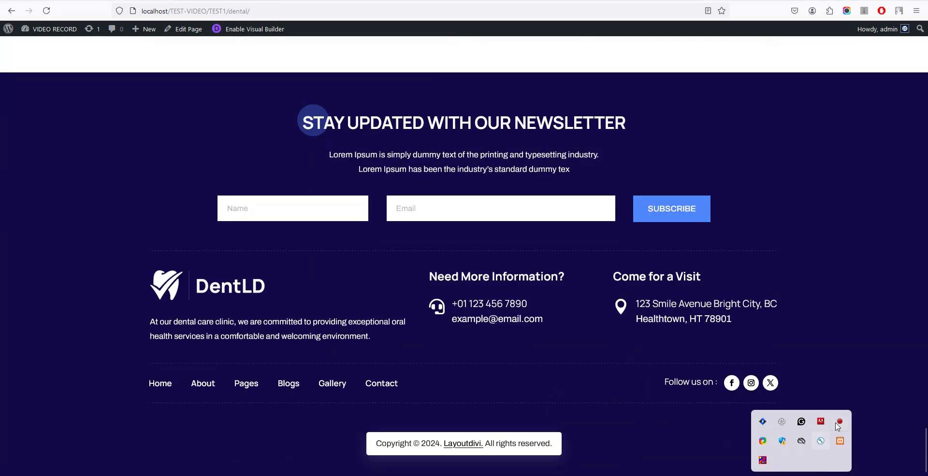